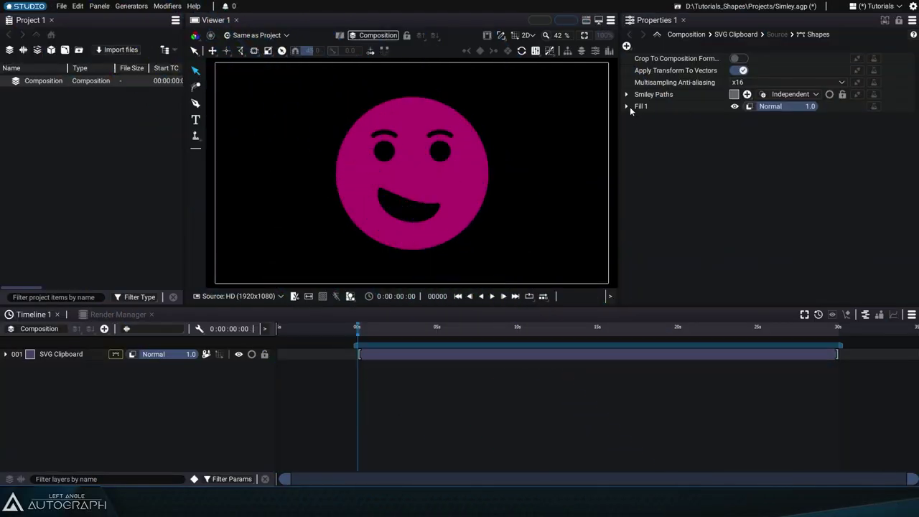
Inspect Fill 1's options, then select the Smiley Paths group's Transform.
{"action": "left_click", "coordinate": [627, 106]}
{"action": "left_click", "coordinate": [632, 193]}
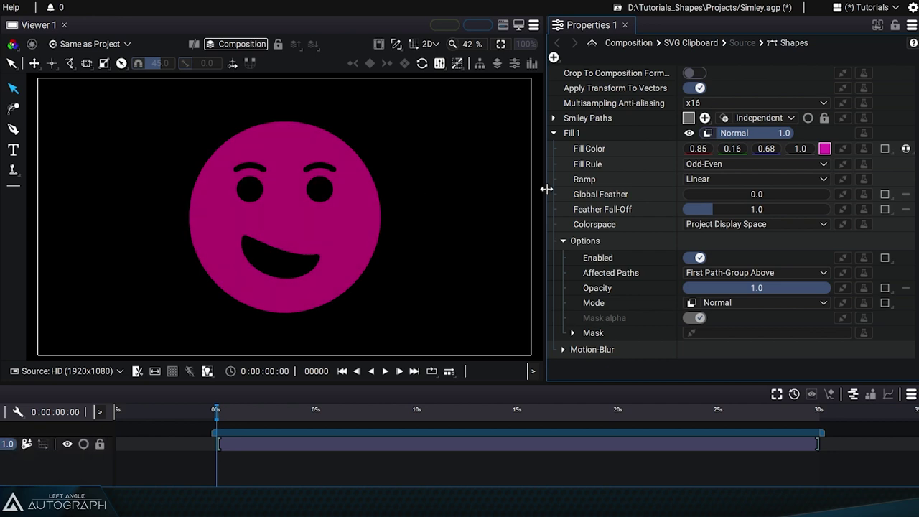
{"action": "left_click", "coordinate": [553, 133]}
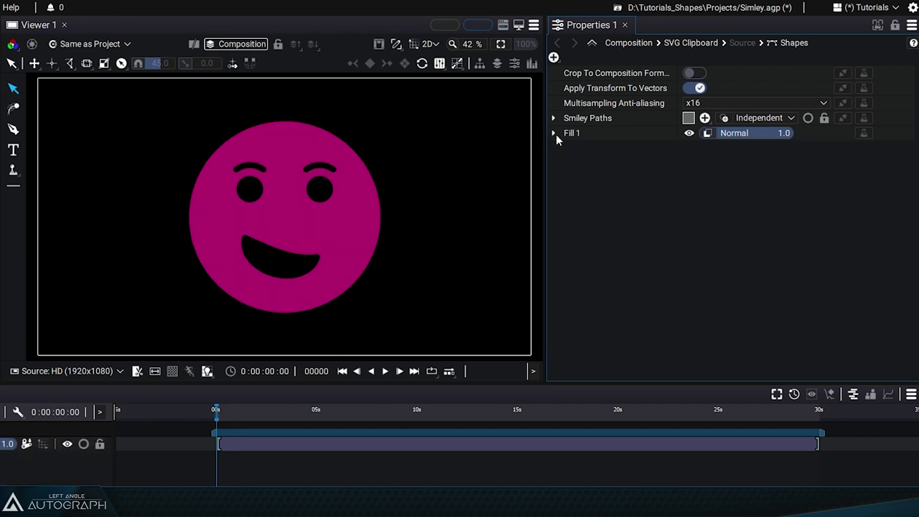
{"action": "left_click", "coordinate": [611, 119]}
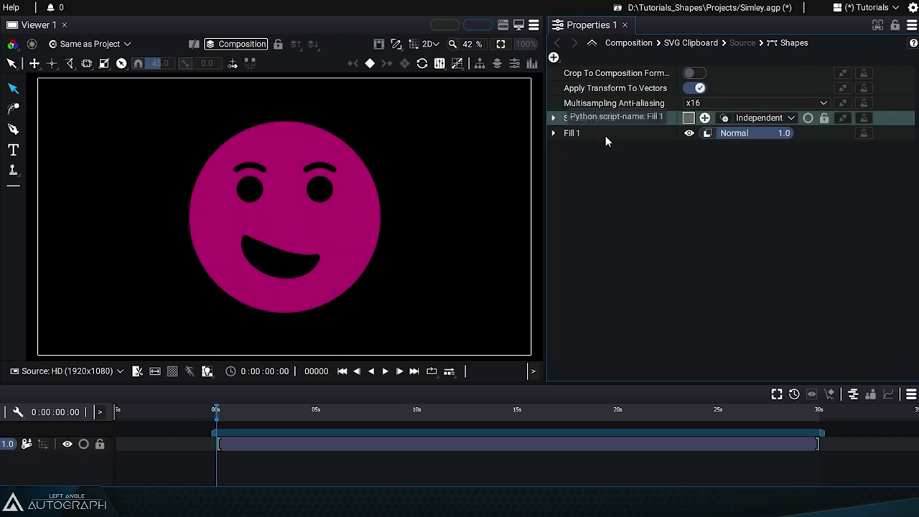
{"action": "left_click", "coordinate": [553, 118]}
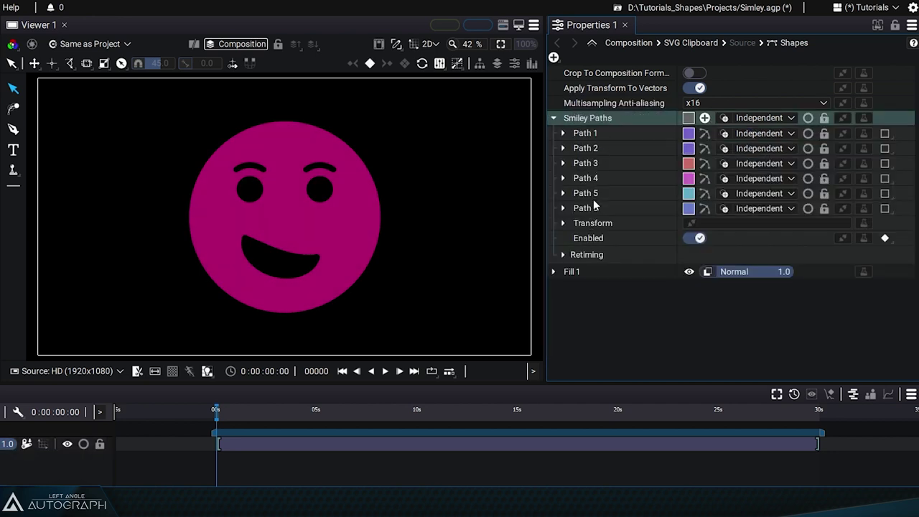
{"action": "left_click", "coordinate": [553, 117]}
{"action": "left_click", "coordinate": [553, 118]}
{"action": "left_click", "coordinate": [608, 226]}
Scale the smiley down to 0.37 and move it into the top-left corner.
{"action": "left_click_drag", "start_coordinate": [379, 82], "coordinate": [123, 99]}
{"action": "left_click_drag", "start_coordinate": [72, 162], "coordinate": [43, 174]}
{"action": "left_click_drag", "start_coordinate": [123, 98], "coordinate": [132, 100]}
{"action": "left_click", "coordinate": [553, 118]}
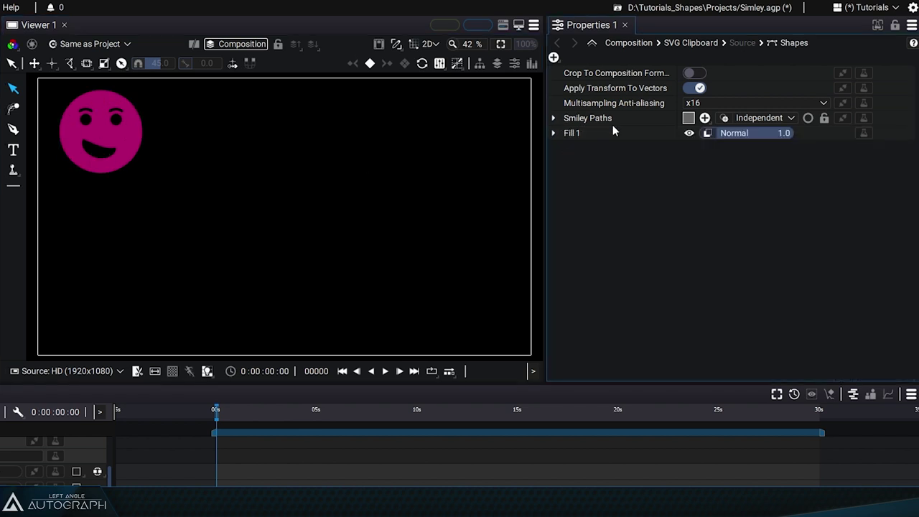
{"action": "left_click", "coordinate": [599, 118]}
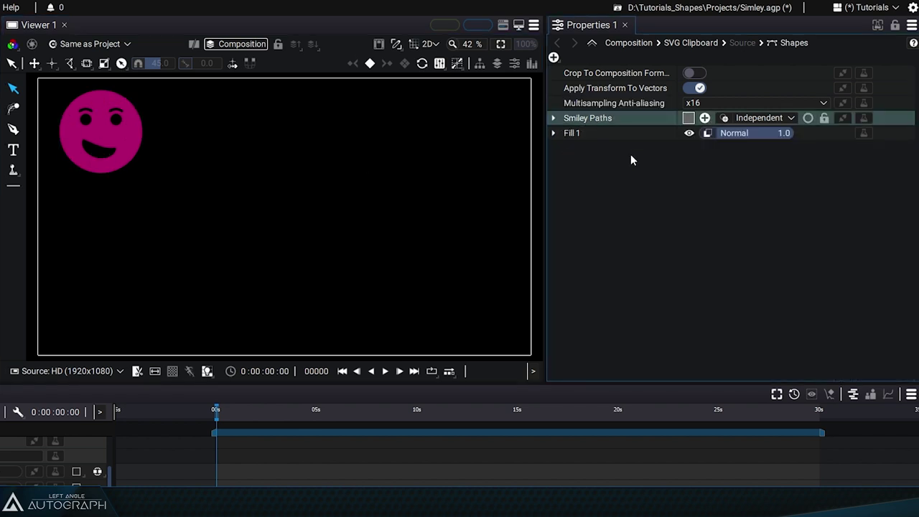
Duplicate Smiley Paths as Smiley Paths 2, set it to Union, and place it below the first smiley.
{"action": "key", "text": "ctrl+d"}
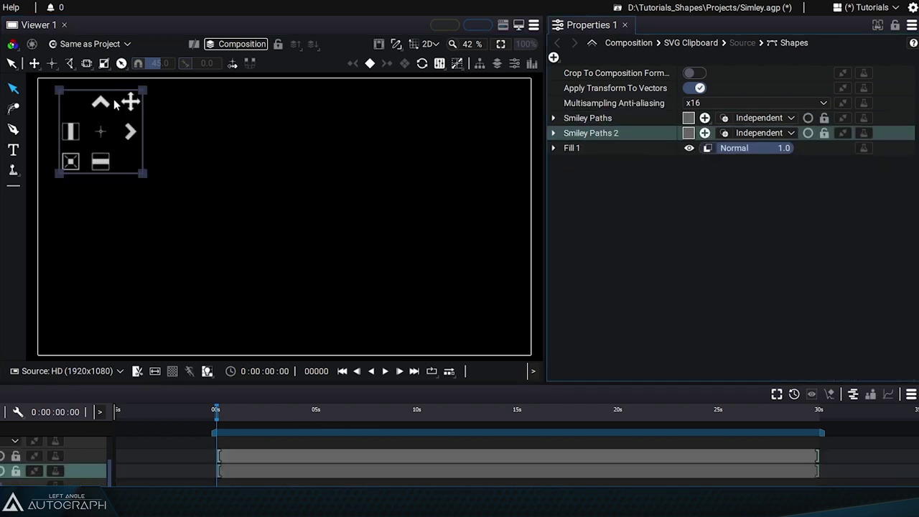
{"action": "left_click_drag", "start_coordinate": [110, 99], "coordinate": [111, 136]}
{"action": "left_click", "coordinate": [755, 133]}
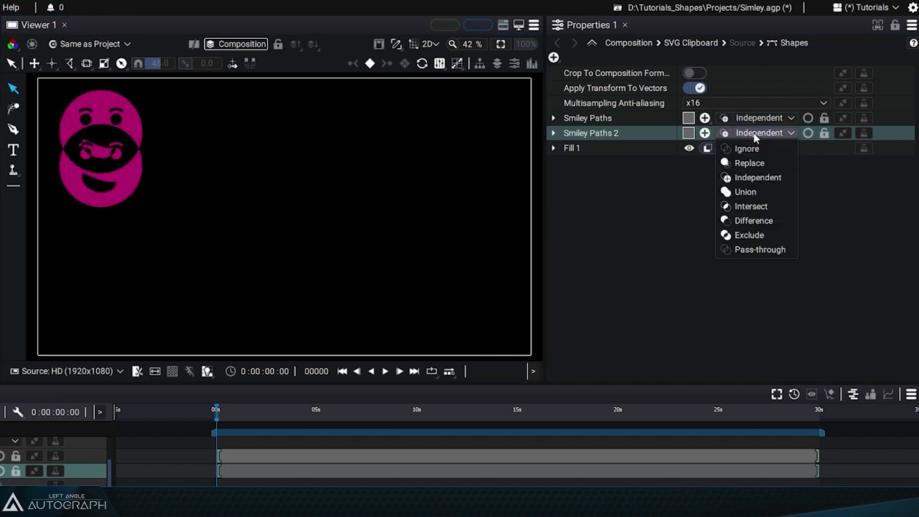
{"action": "left_click", "coordinate": [745, 192]}
{"action": "left_click_drag", "start_coordinate": [119, 131], "coordinate": [98, 179]}
Add a Stroke outline to the smileys, zoom to check it, and fit the view.
{"action": "left_click", "coordinate": [553, 57]}
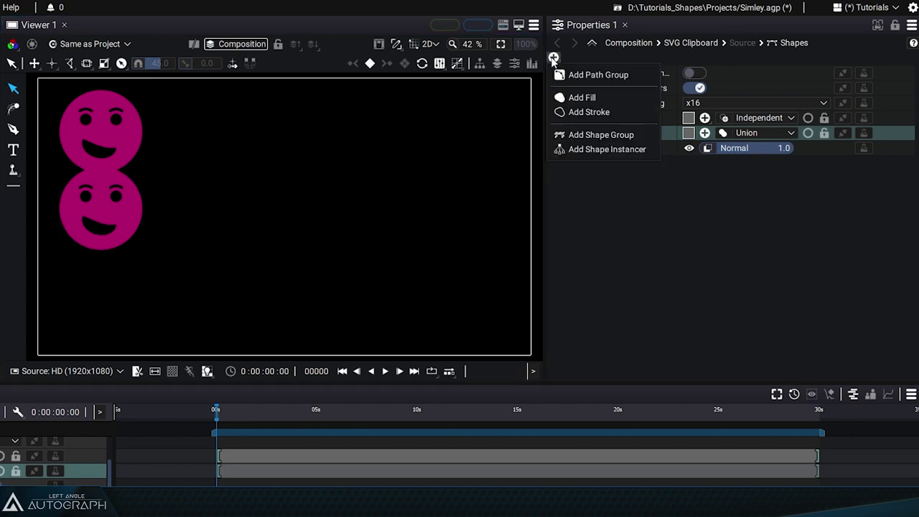
{"action": "left_click", "coordinate": [602, 115]}
{"action": "scroll", "coordinate": [86, 176], "scroll_direction": "up", "scroll_amount": 5}
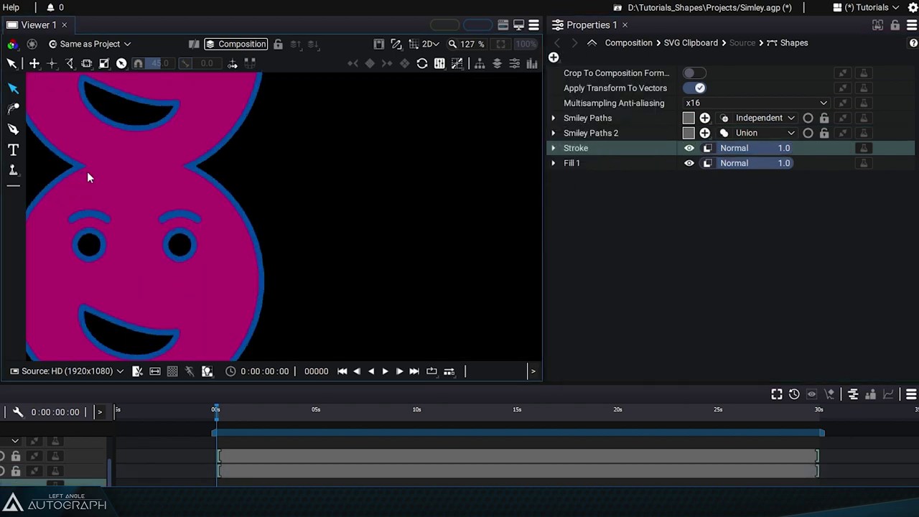
{"action": "scroll", "coordinate": [174, 173], "scroll_direction": "down", "scroll_amount": 3}
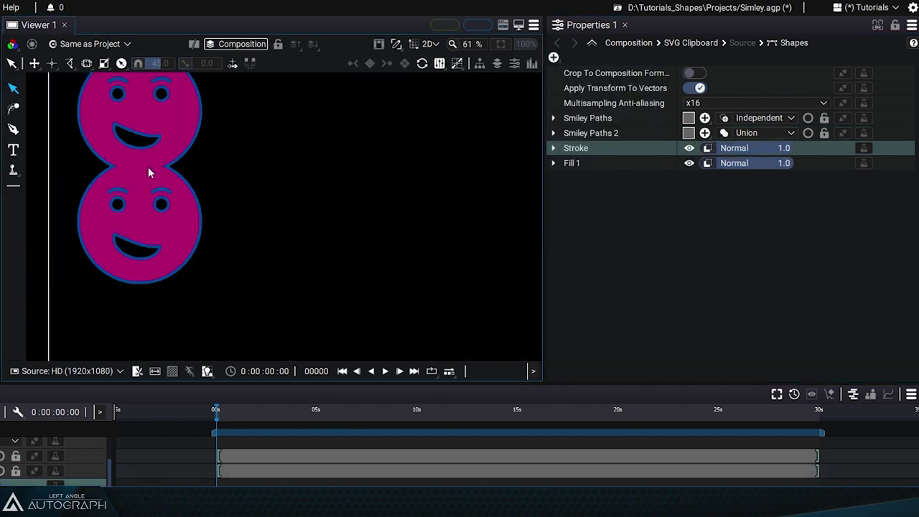
{"action": "left_click", "coordinate": [519, 44]}
Drag Smiley Paths 2 further down, clear of the top smiley, and select the Stroke entry.
{"action": "left_click", "coordinate": [612, 132]}
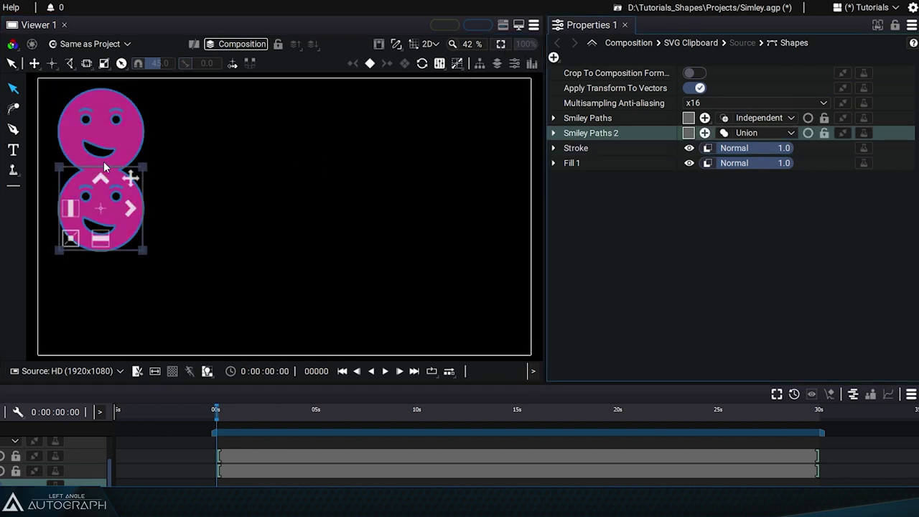
{"action": "mouse_move", "coordinate": [104, 183]}
{"action": "left_mouse_down"}
{"action": "mouse_move", "coordinate": [106, 209]}
{"action": "mouse_move", "coordinate": [108, 195]}
{"action": "left_mouse_up"}
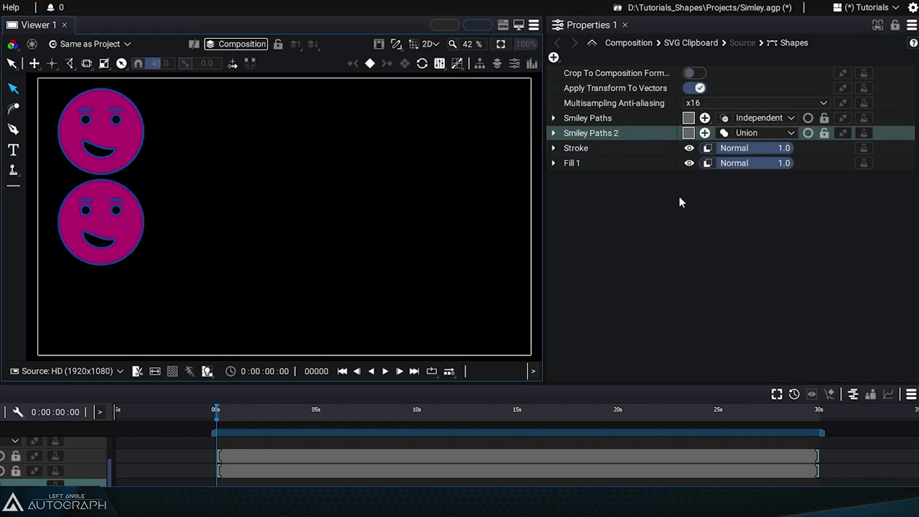
{"action": "left_click", "coordinate": [581, 163]}
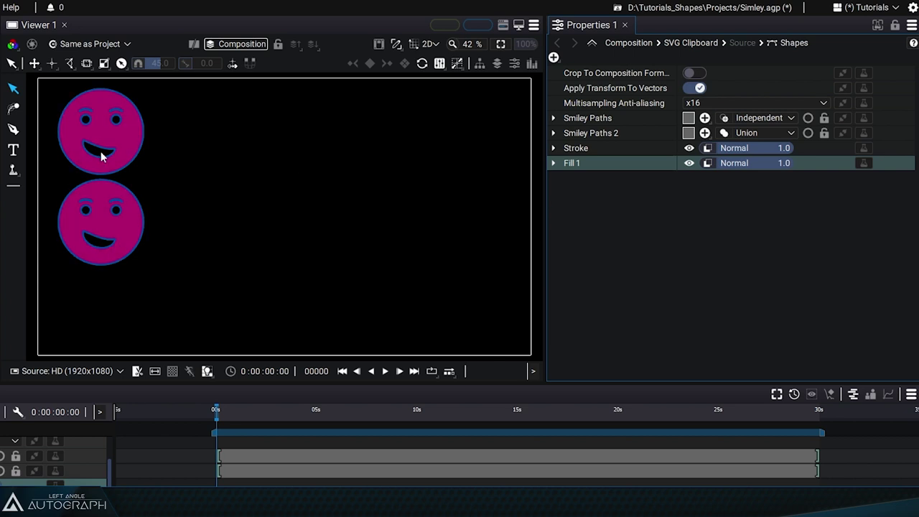
{"action": "left_click", "coordinate": [593, 147]}
Delete the Stroke outline and reselect the original Smiley Paths group.
{"action": "key", "text": "Delete"}
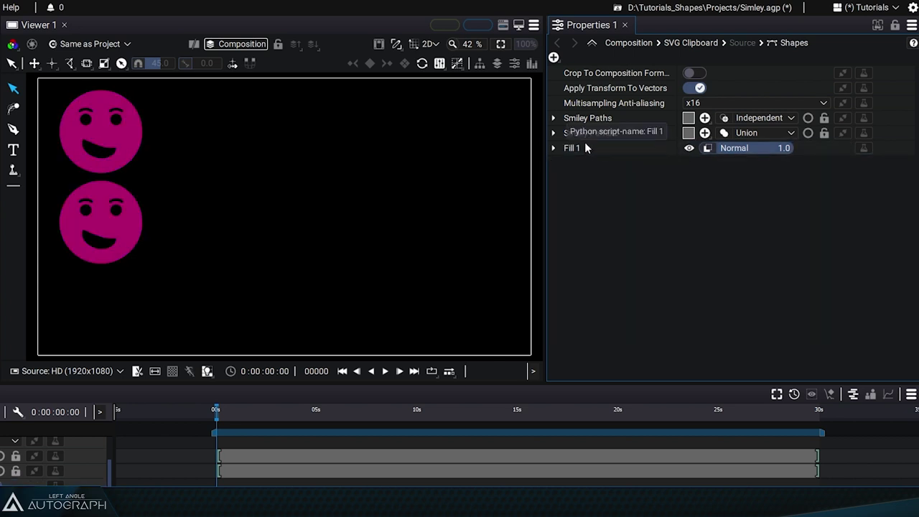
{"action": "left_click", "coordinate": [585, 148]}
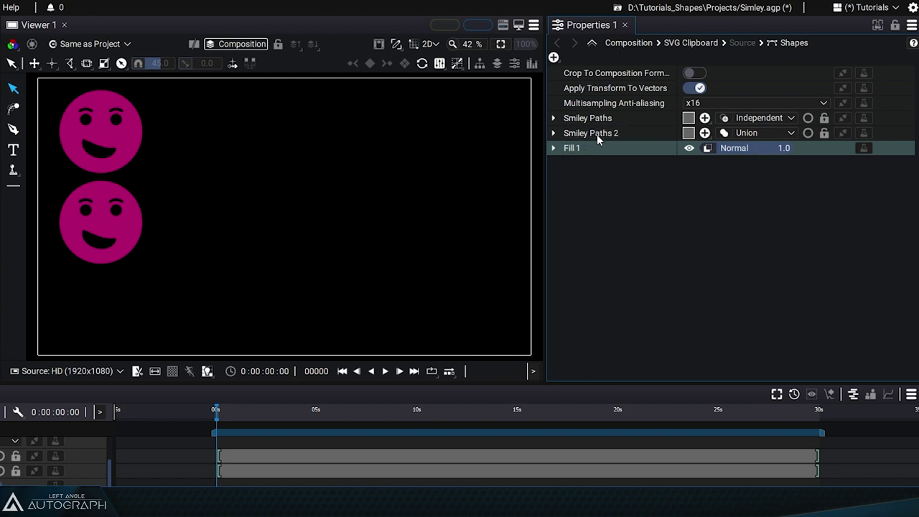
{"action": "left_click", "coordinate": [599, 119]}
Duplicate Smiley Paths to the right of the top smiley and place Smiley Paths 3 below Fill 1.
{"action": "key", "text": "ctrl+d"}
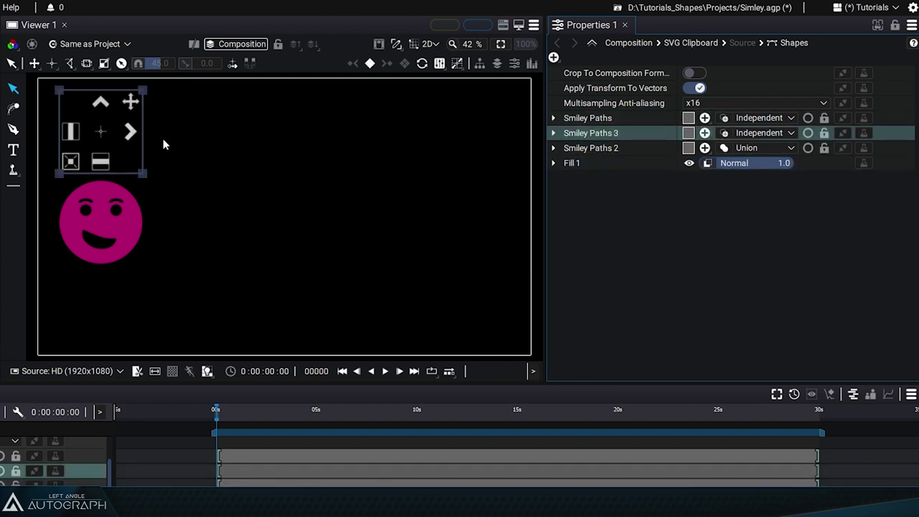
{"action": "left_click_drag", "start_coordinate": [157, 139], "coordinate": [287, 131]}
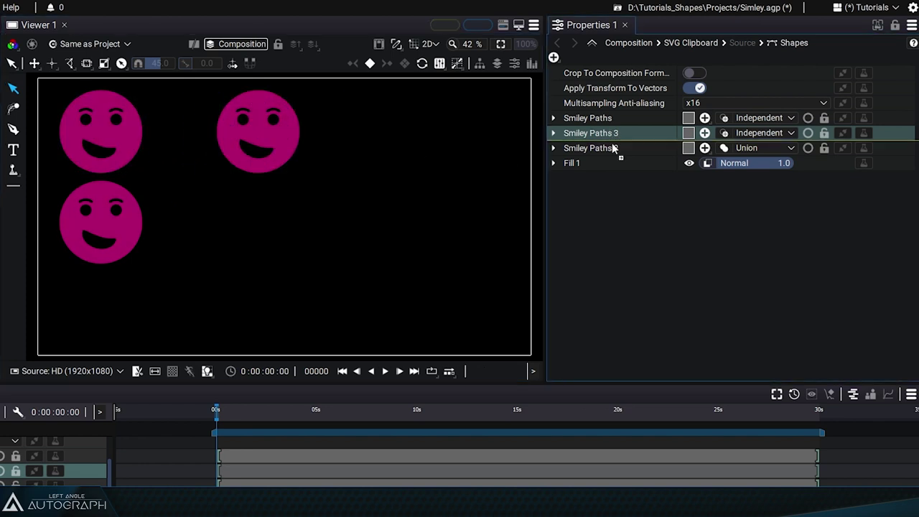
{"action": "left_click_drag", "start_coordinate": [615, 155], "coordinate": [614, 169]}
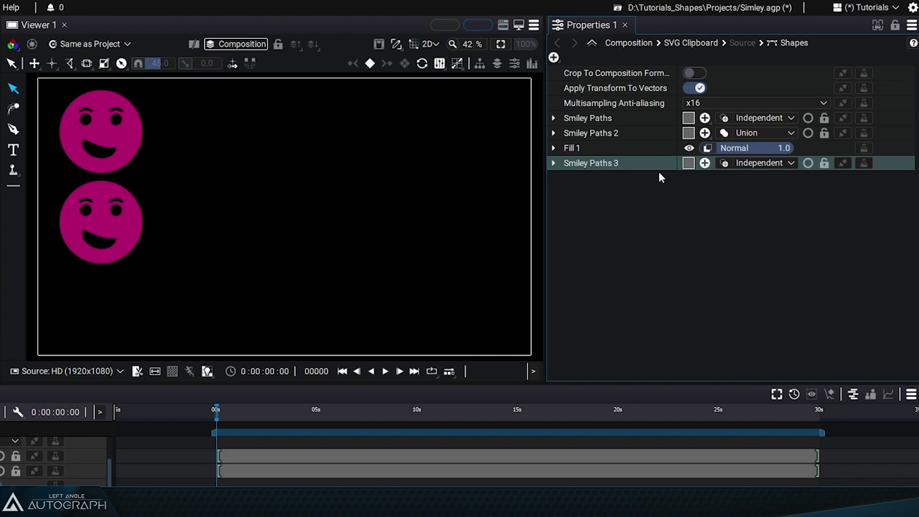
{"action": "left_click", "coordinate": [583, 117]}
{"action": "left_click", "coordinate": [604, 136]}
{"action": "left_click", "coordinate": [598, 148]}
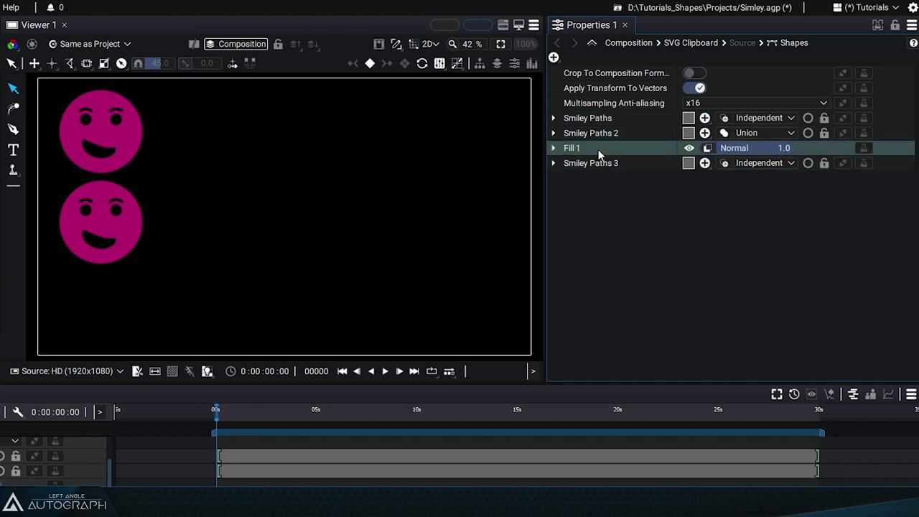
{"action": "left_click", "coordinate": [603, 163]}
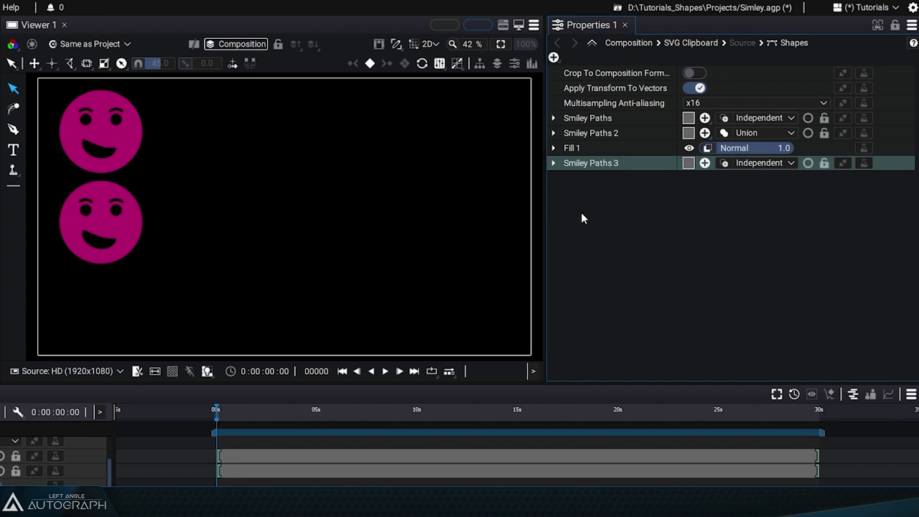
{"action": "left_click", "coordinate": [553, 57]}
Add a new fill for Smiley Paths 3 and colour it blue (0.0, 0.17, 1.0).
{"action": "left_click", "coordinate": [603, 95]}
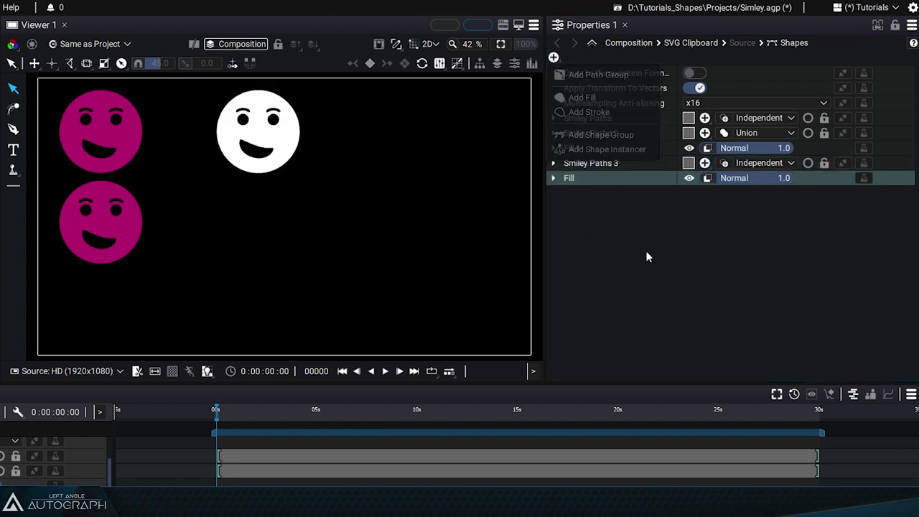
{"action": "left_click", "coordinate": [554, 178]}
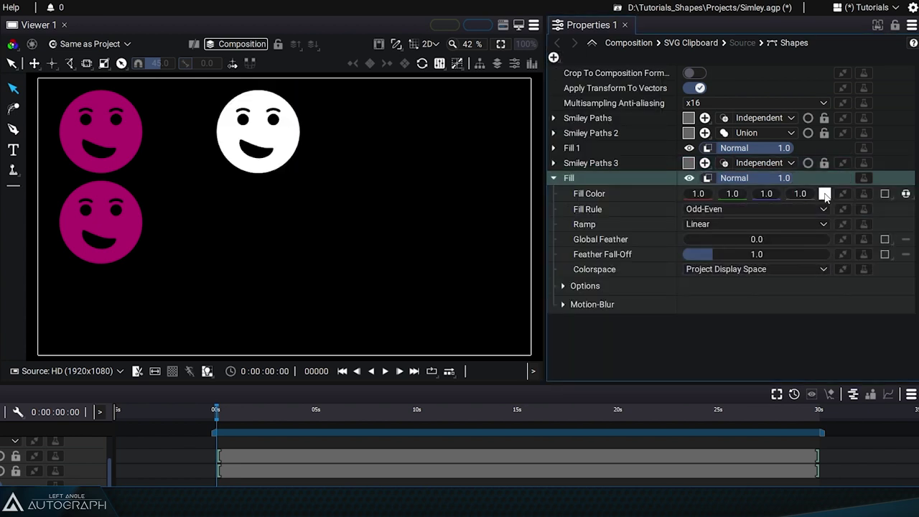
{"action": "left_click", "coordinate": [821, 193]}
{"action": "left_click", "coordinate": [661, 335]}
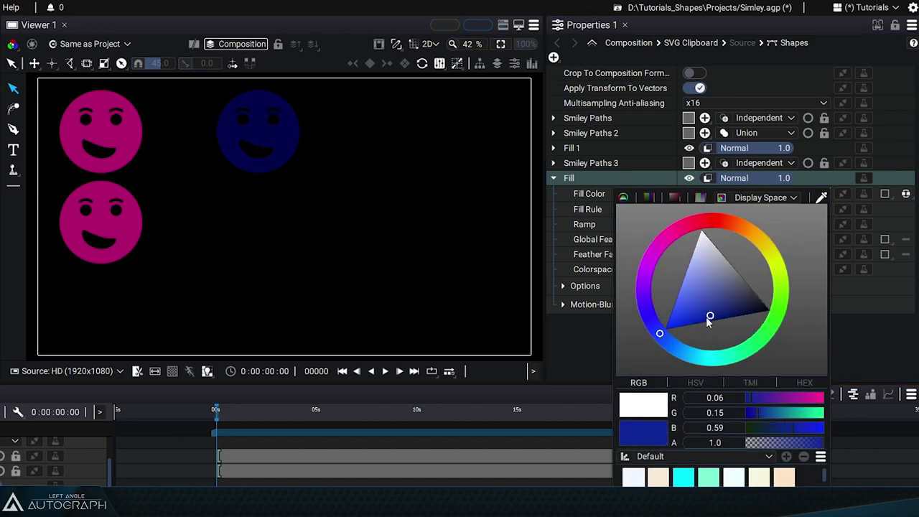
{"action": "left_click_drag", "start_coordinate": [695, 320], "coordinate": [652, 329]}
{"action": "left_click", "coordinate": [559, 334]}
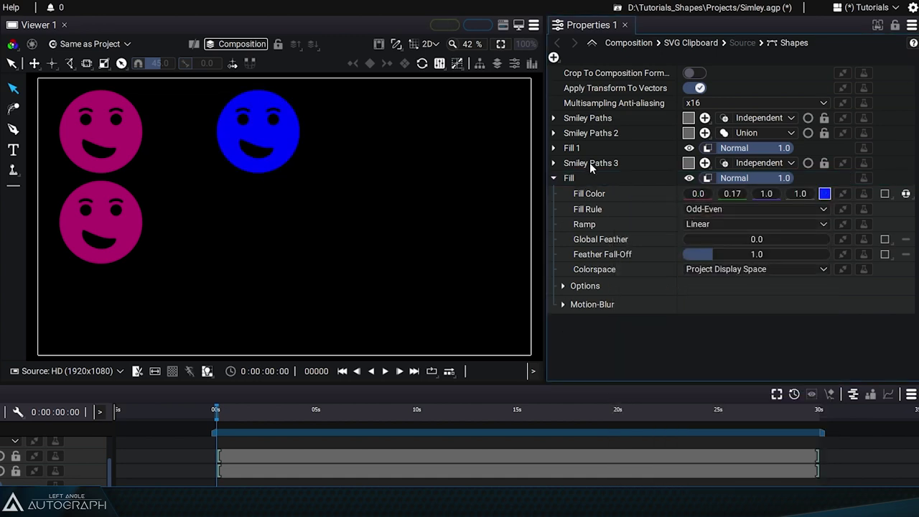
{"action": "left_click", "coordinate": [589, 162]}
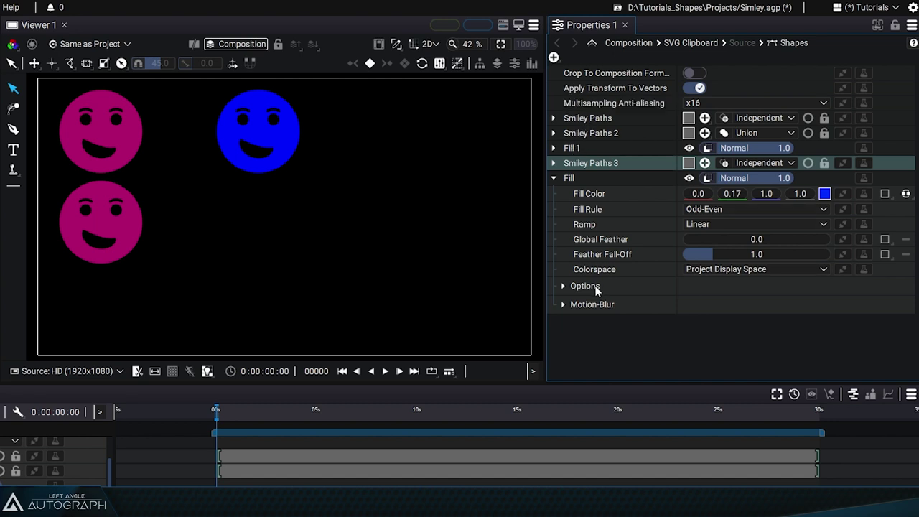
Duplicate Smiley Paths 3 into Smiley Paths 4, a second blue smiley below, completing a 2×2 grid.
{"action": "left_click", "coordinate": [562, 287]}
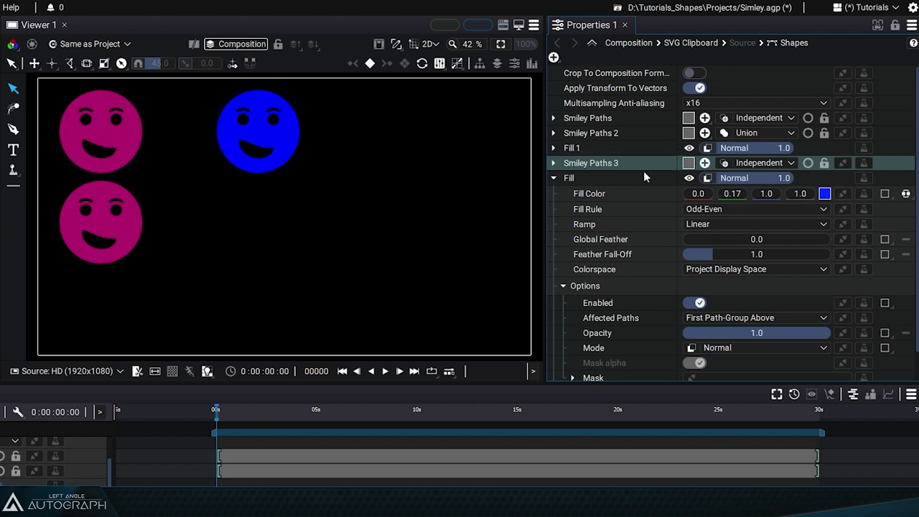
{"action": "key", "text": "ctrl+d"}
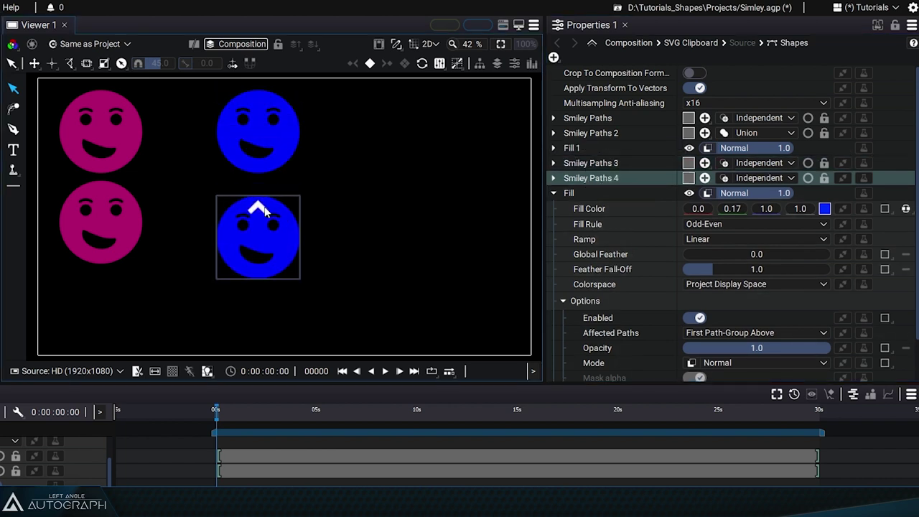
{"action": "left_click", "coordinate": [553, 193]}
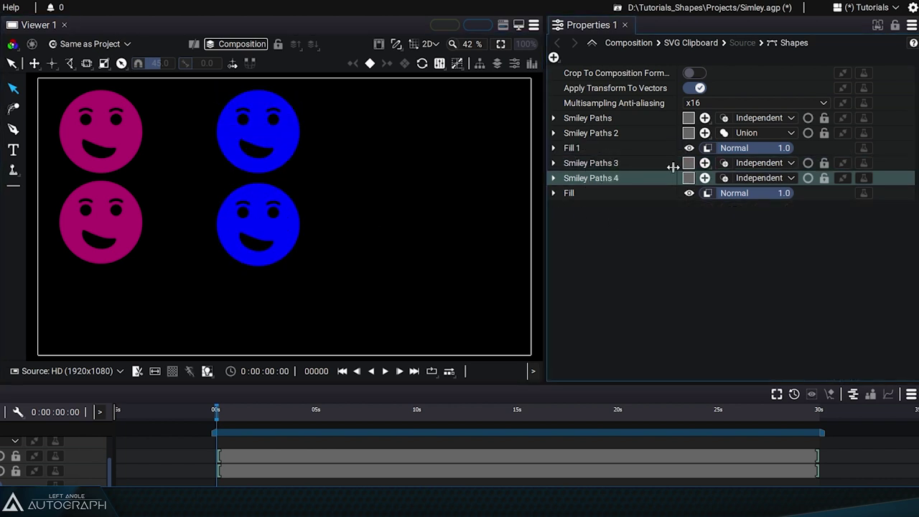
{"action": "left_click", "coordinate": [611, 163]}
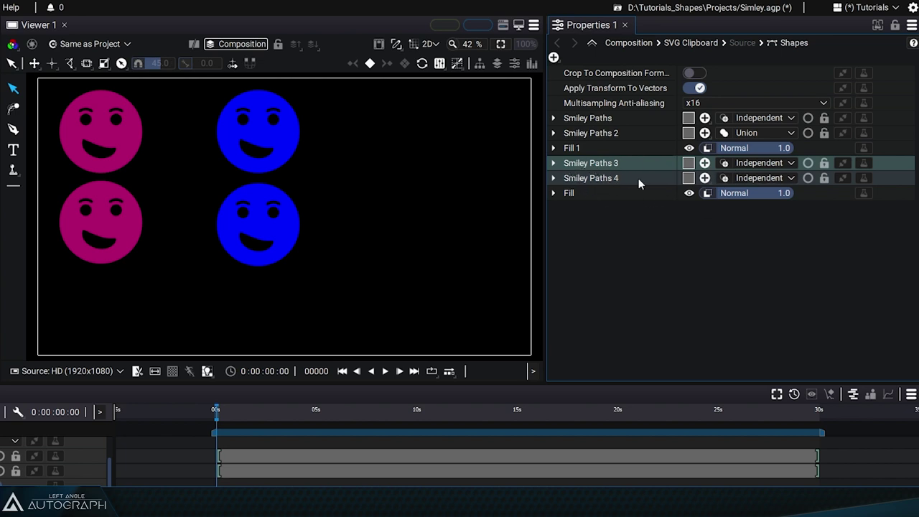
{"action": "left_click", "coordinate": [552, 193]}
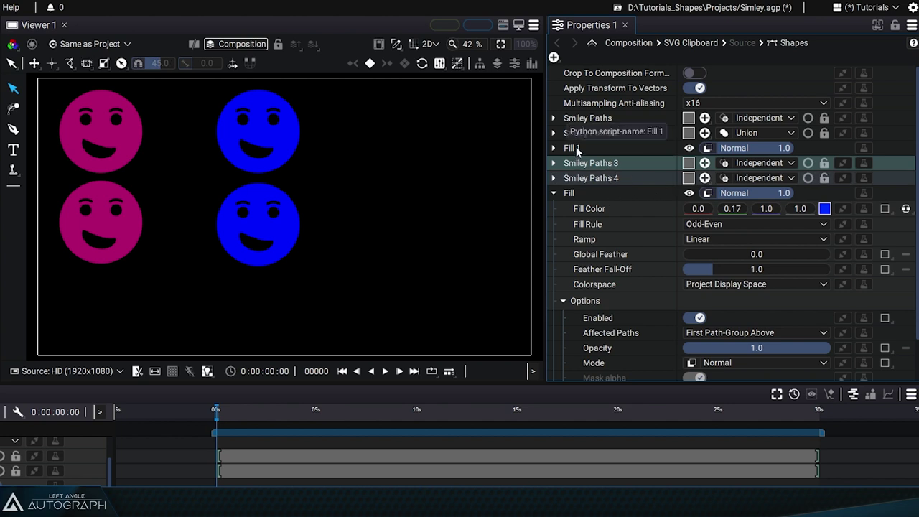
{"action": "left_click", "coordinate": [581, 192]}
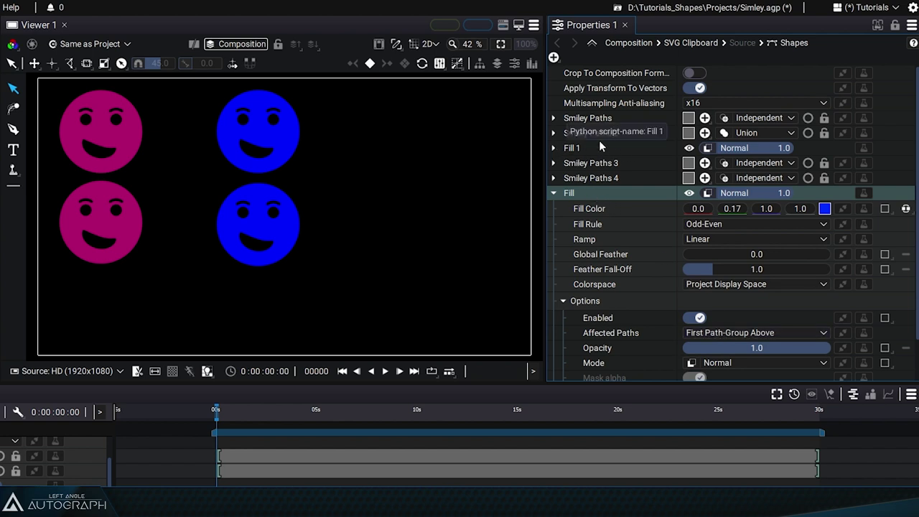
Change the last fill's colour to green (0.0, 1.0, 0.58).
{"action": "left_click", "coordinate": [553, 57]}
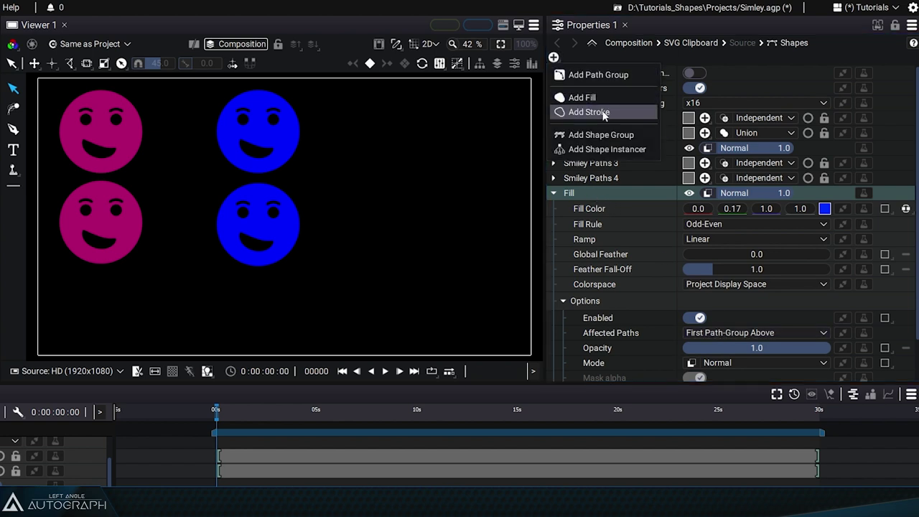
{"action": "left_click", "coordinate": [679, 229]}
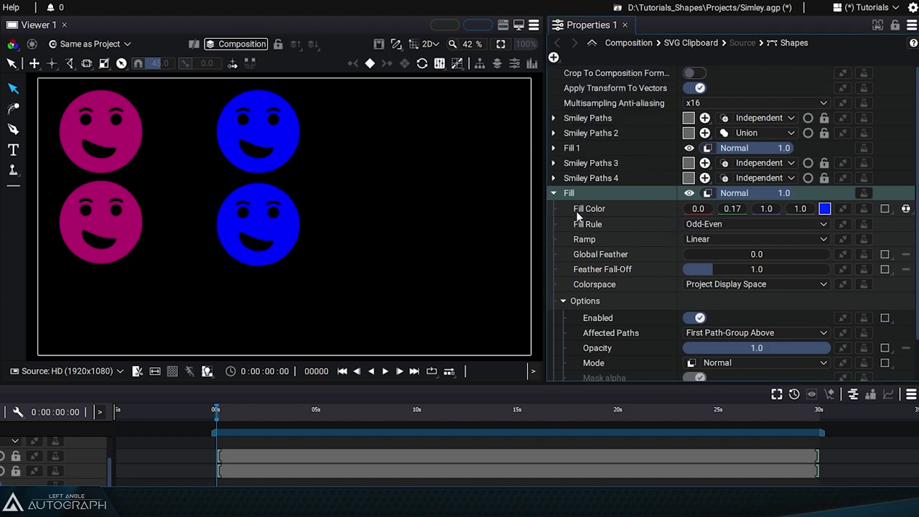
{"action": "left_click", "coordinate": [553, 193]}
{"action": "left_click", "coordinate": [553, 193]}
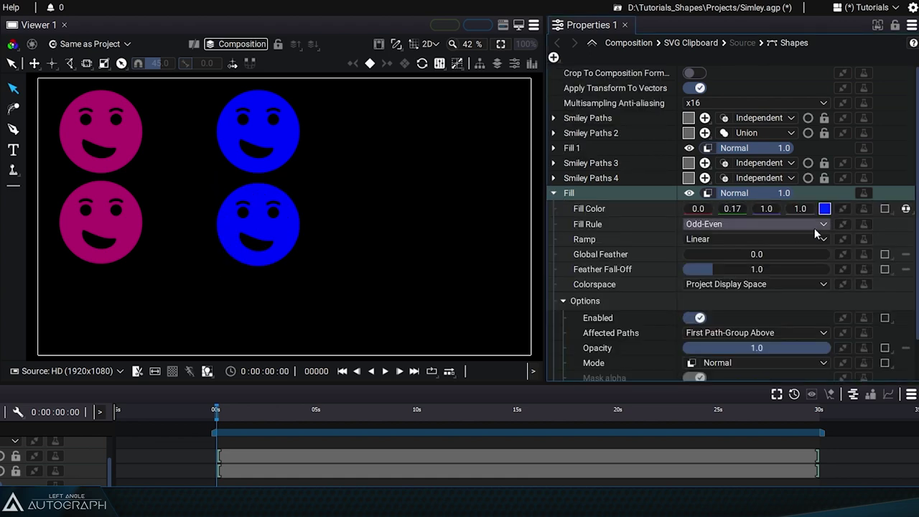
{"action": "left_click", "coordinate": [825, 207]}
{"action": "left_click", "coordinate": [689, 243]}
{"action": "left_click_drag", "start_coordinate": [689, 242], "coordinate": [739, 363]}
{"action": "left_click", "coordinate": [554, 191]}
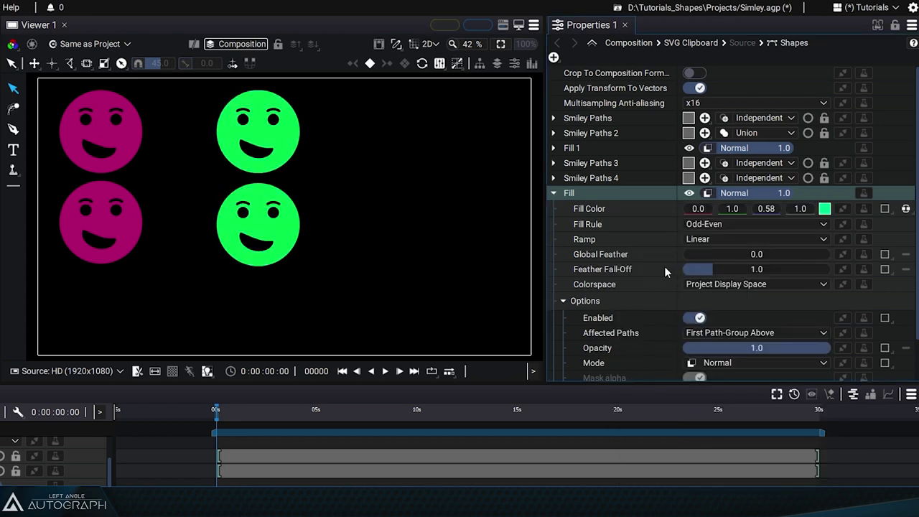
Set the green fill's Affected Paths to All Paths Above so all four smileys turn green.
{"action": "scroll", "coordinate": [663, 266], "scroll_direction": "down", "scroll_amount": 2}
{"action": "left_click", "coordinate": [690, 293]}
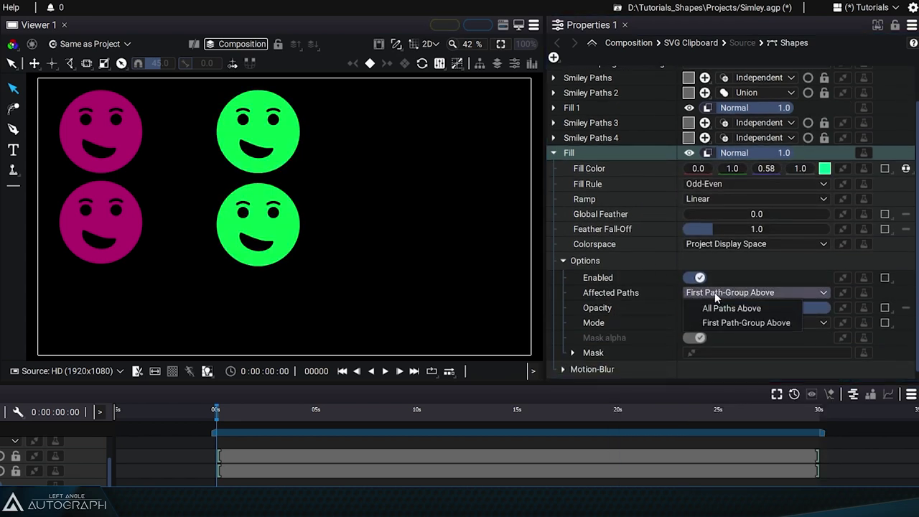
{"action": "left_click", "coordinate": [711, 305]}
{"action": "scroll", "coordinate": [603, 206], "scroll_direction": "up", "scroll_amount": 2}
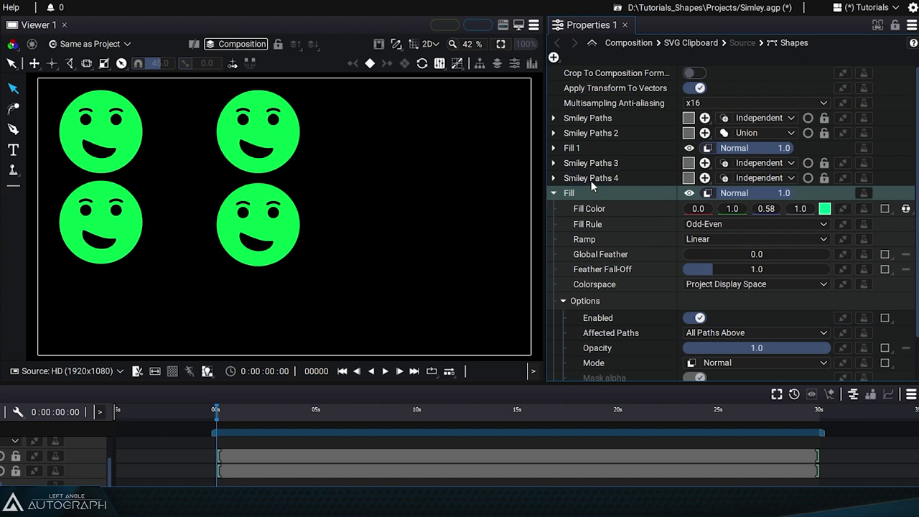
Add Shape Group 1 and move it above the Smiley Paths layers.
{"action": "left_click", "coordinate": [592, 179]}
{"action": "left_click", "coordinate": [593, 163], "text": "ctrl"}
{"action": "left_click", "coordinate": [595, 134], "text": "ctrl"}
{"action": "left_click", "coordinate": [601, 119], "text": "ctrl"}
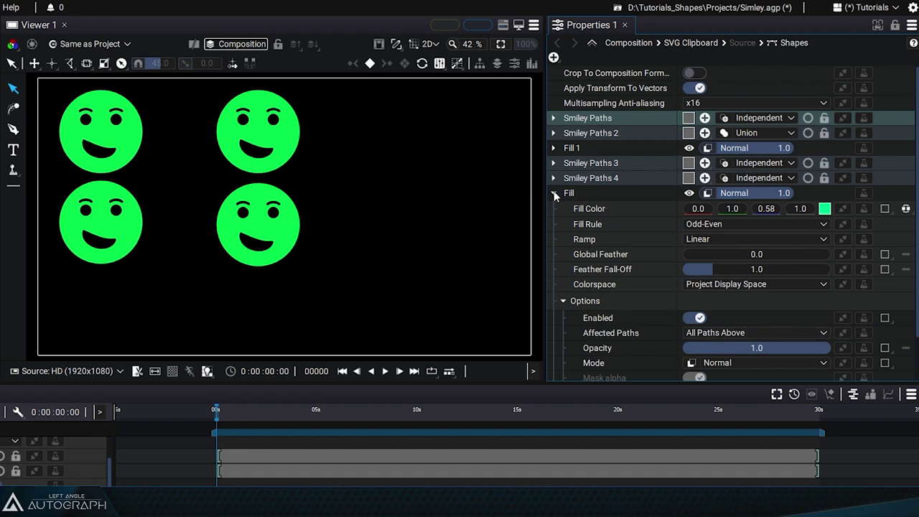
{"action": "left_click", "coordinate": [554, 58]}
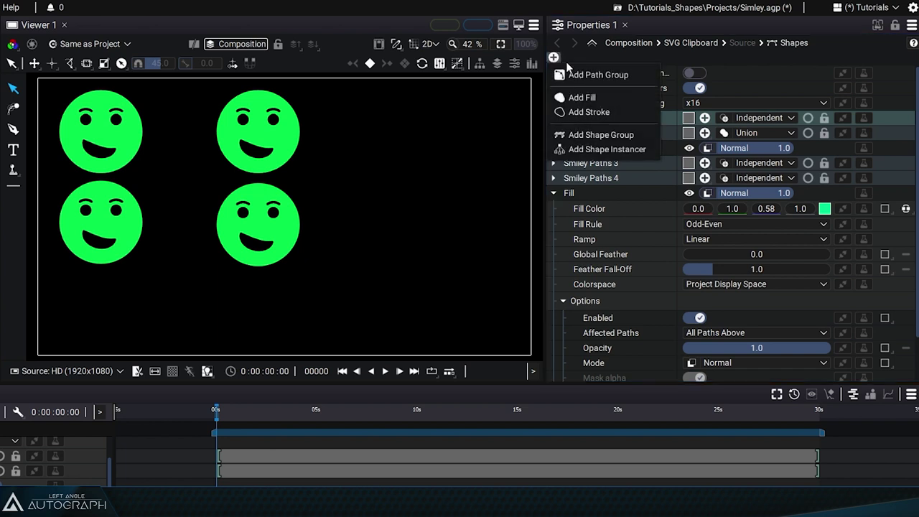
{"action": "left_click", "coordinate": [611, 136]}
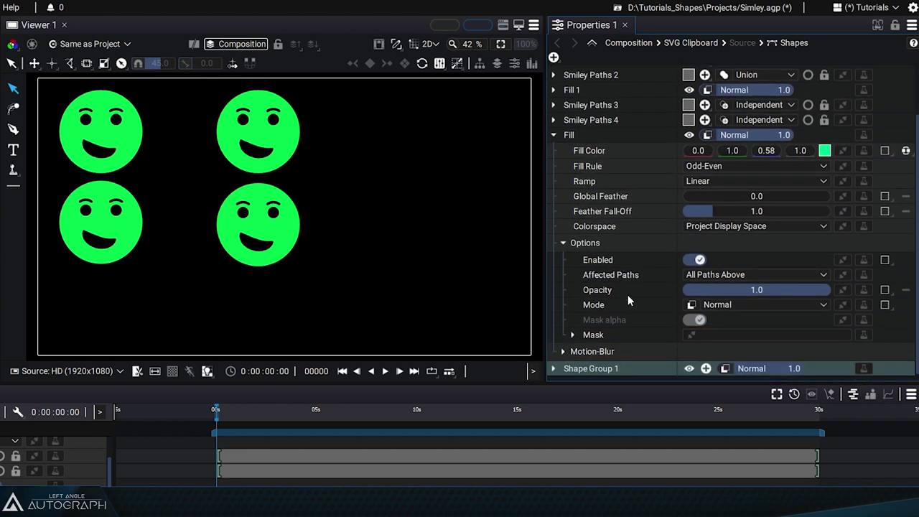
{"action": "left_click", "coordinate": [552, 137]}
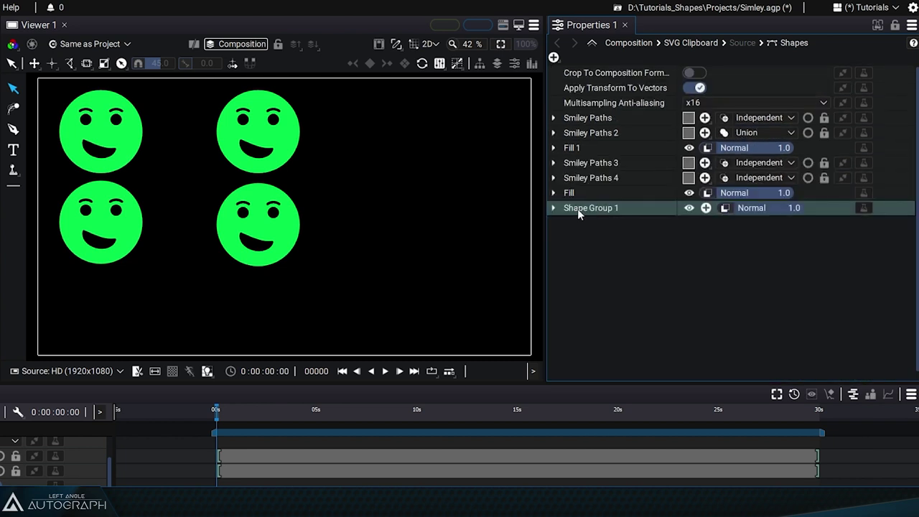
{"action": "left_click_drag", "start_coordinate": [577, 208], "coordinate": [587, 115]}
Move Smiley Paths through Fill into Shape Group 1, then duplicate it as Shape Group 2.
{"action": "left_click", "coordinate": [603, 135]}
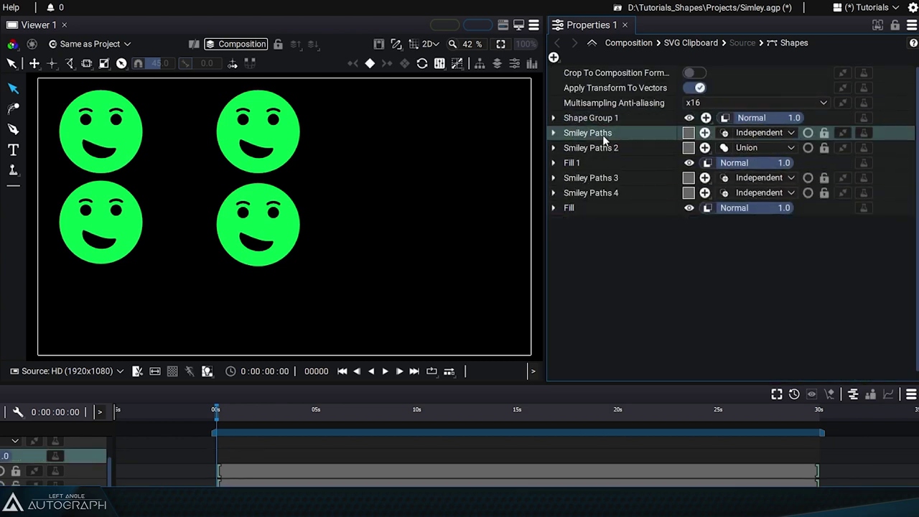
{"action": "left_click", "coordinate": [574, 208], "text": "shift"}
{"action": "left_click_drag", "start_coordinate": [592, 152], "coordinate": [599, 122]}
{"action": "left_click", "coordinate": [554, 117]}
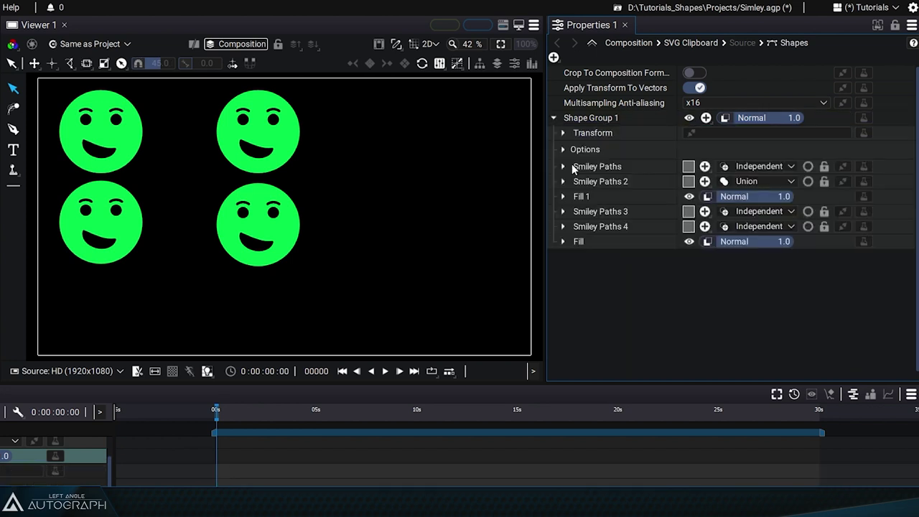
{"action": "left_click", "coordinate": [563, 242]}
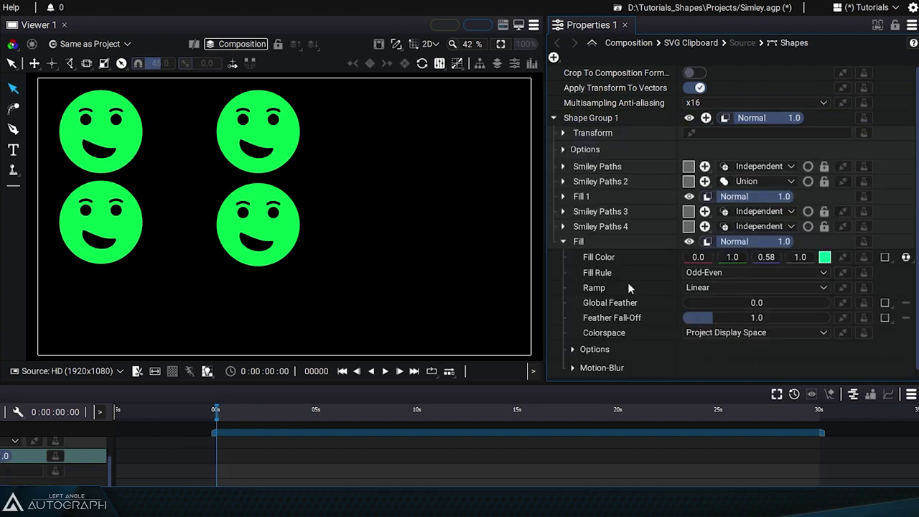
{"action": "left_click", "coordinate": [609, 119]}
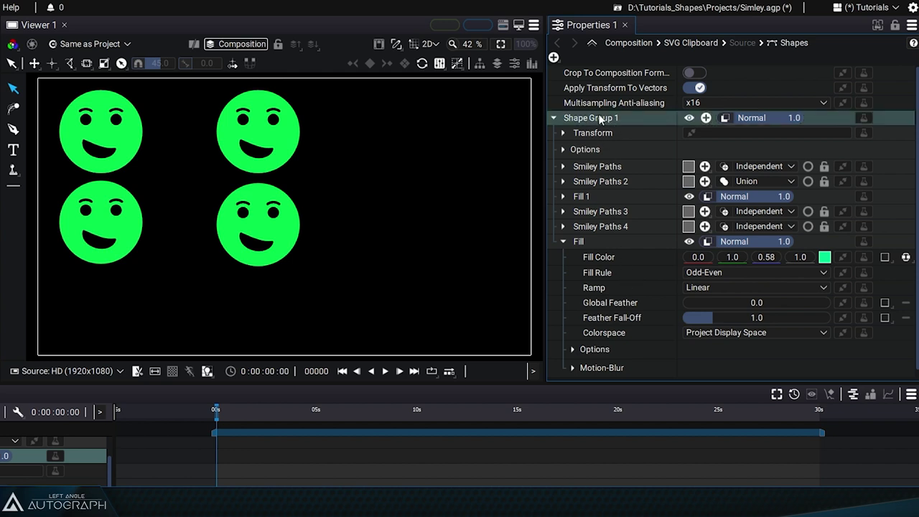
{"action": "left_click", "coordinate": [553, 119]}
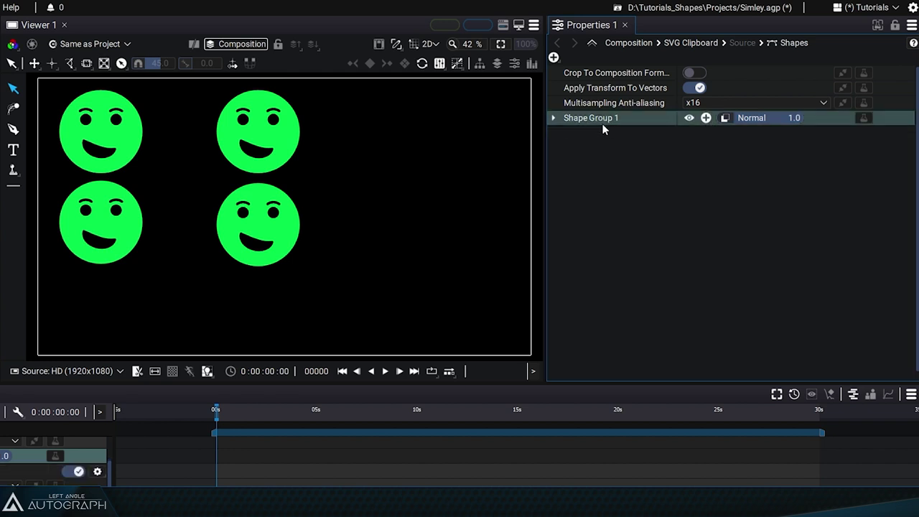
{"action": "key", "text": "ctrl+d"}
Shift Shape Group 2 to the right of the original smiley group.
{"action": "left_click", "coordinate": [553, 133]}
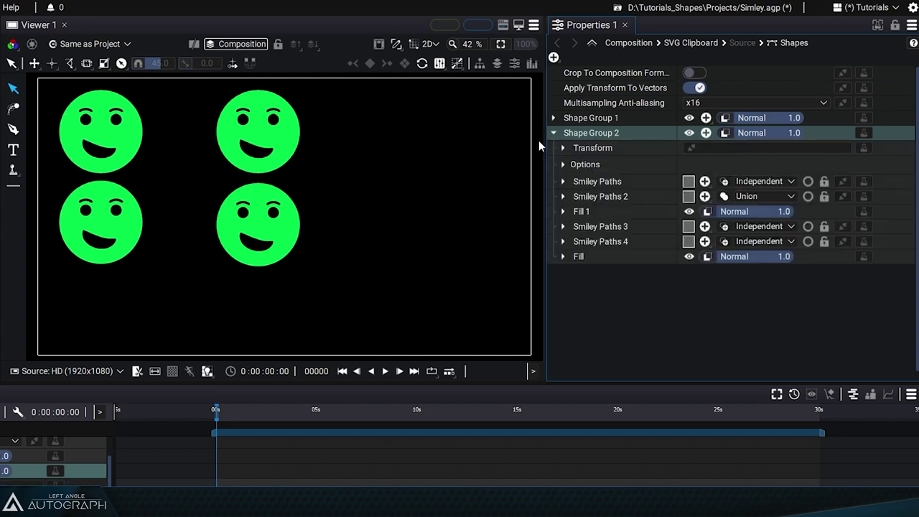
{"action": "left_click", "coordinate": [574, 148]}
{"action": "left_click_drag", "start_coordinate": [314, 216], "coordinate": [592, 210]}
{"action": "scroll", "coordinate": [436, 220], "scroll_direction": "down", "scroll_amount": 2}
{"action": "left_click_drag", "start_coordinate": [447, 213], "coordinate": [482, 214]}
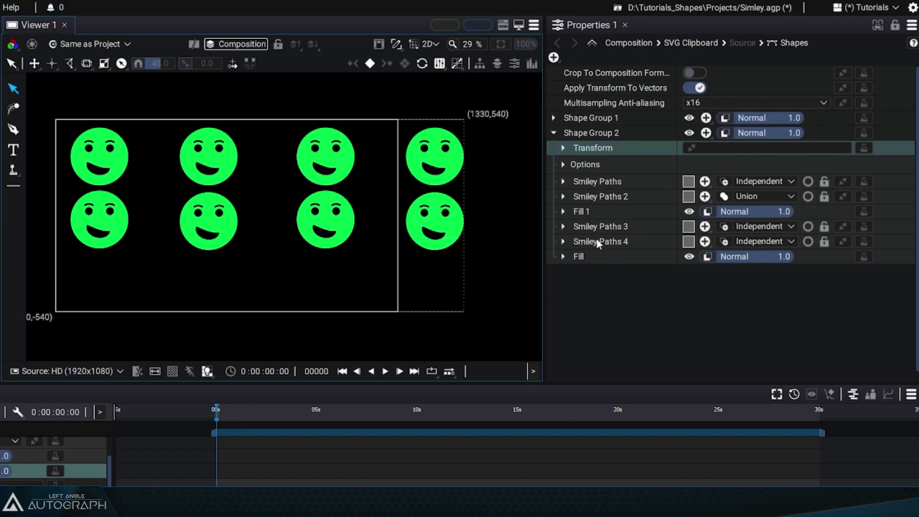
Turn Shape Group 2's fill magenta (1.0, 0.0, 0.72), keeping Affected Paths at All Paths Above.
{"action": "left_click", "coordinate": [564, 256]}
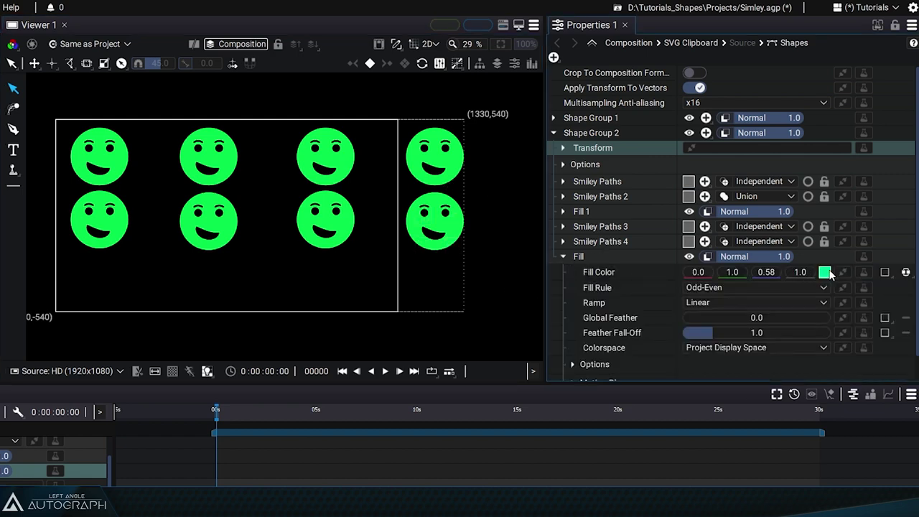
{"action": "left_click", "coordinate": [824, 272]}
{"action": "left_click_drag", "start_coordinate": [740, 282], "coordinate": [667, 286]}
{"action": "left_click", "coordinate": [587, 253]}
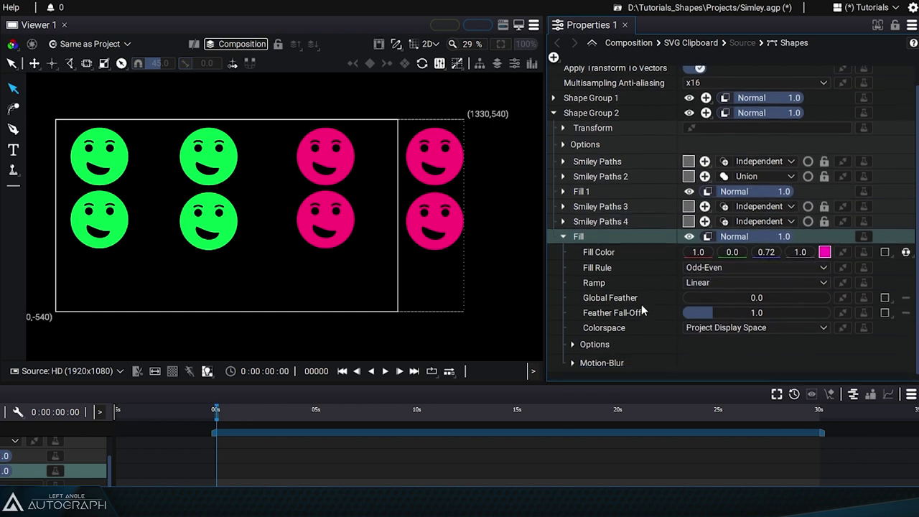
{"action": "left_click", "coordinate": [575, 344]}
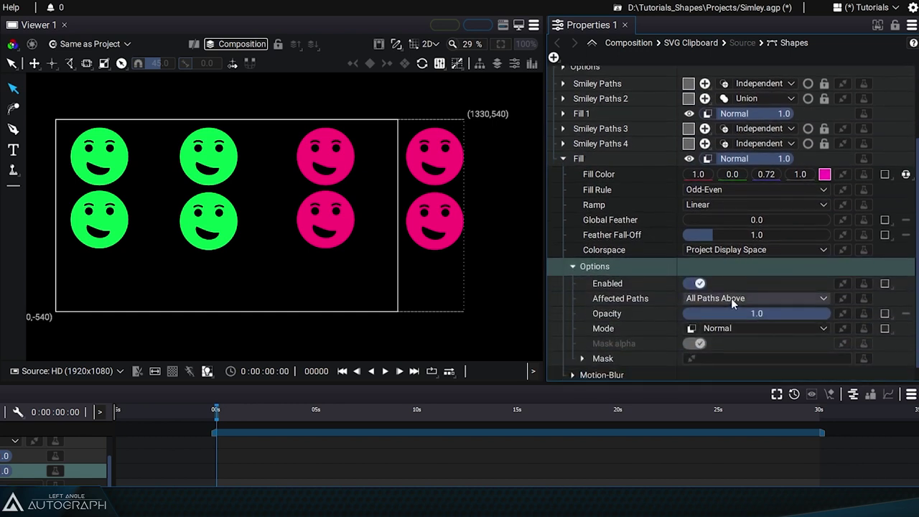
{"action": "left_click", "coordinate": [730, 298]}
{"action": "left_click", "coordinate": [741, 313]}
{"action": "scroll", "coordinate": [654, 270], "scroll_direction": "up", "scroll_amount": 3}
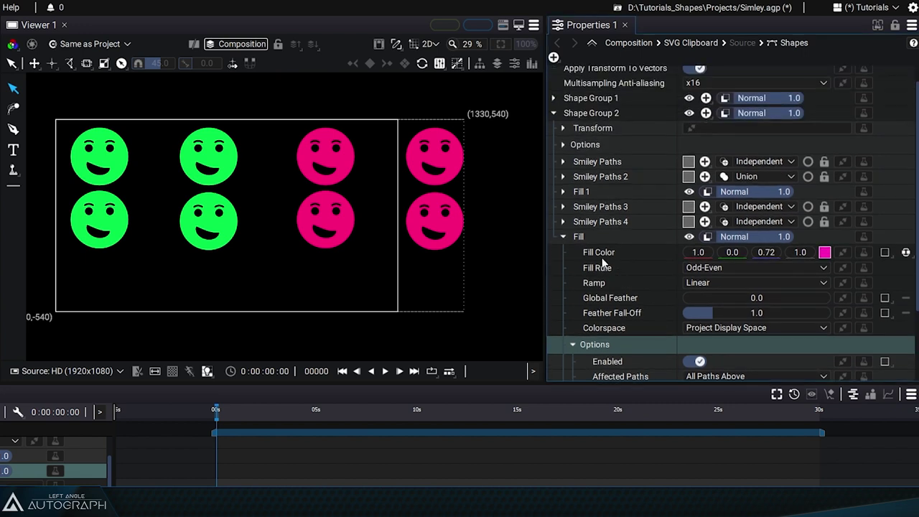
{"action": "left_click", "coordinate": [597, 112]}
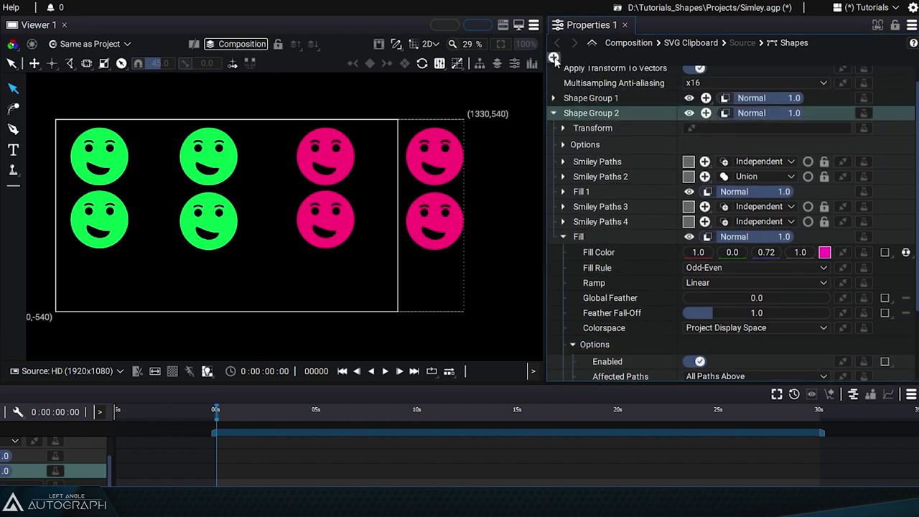
{"action": "left_click", "coordinate": [552, 57]}
{"action": "left_click", "coordinate": [596, 136]}
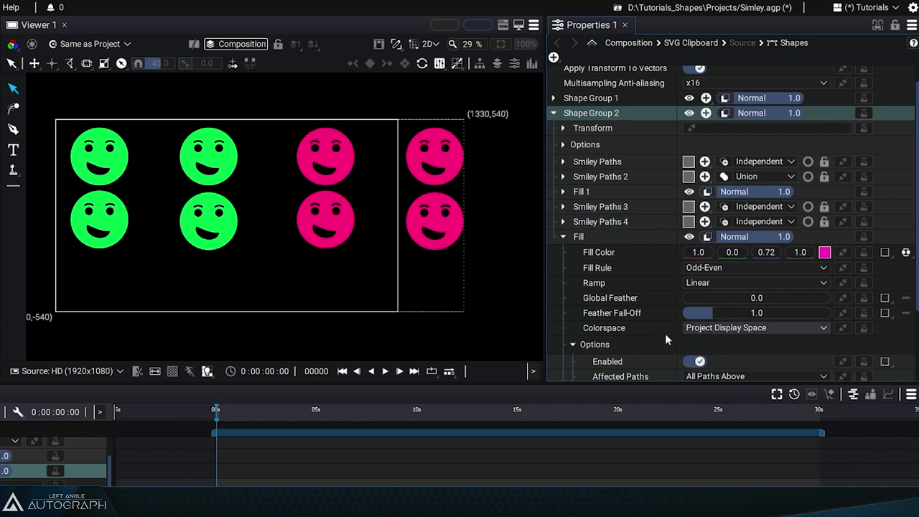
Limit Shape Group 2's fill to First Path-Group Above and recolour it blue (0.0, 0.23, 1.0).
{"action": "scroll", "coordinate": [648, 319], "scroll_direction": "down", "scroll_amount": 3}
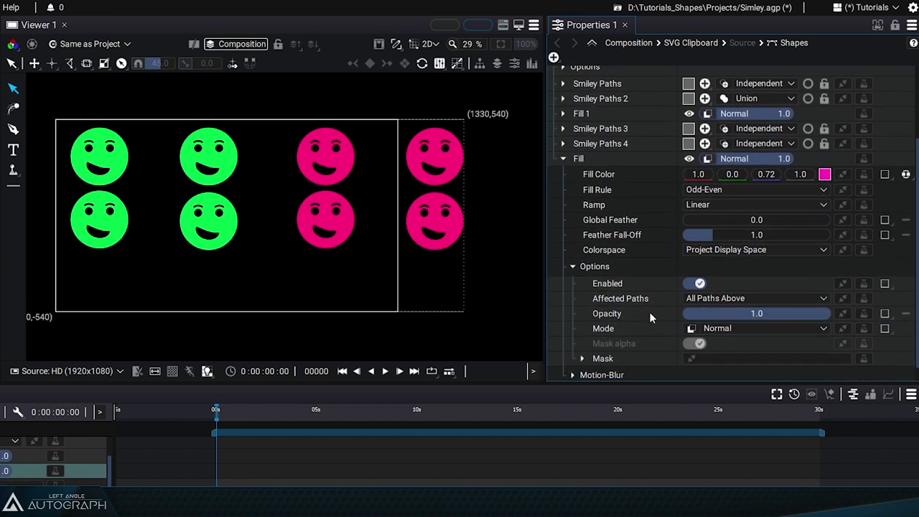
{"action": "left_click", "coordinate": [714, 298]}
{"action": "left_click", "coordinate": [726, 328]}
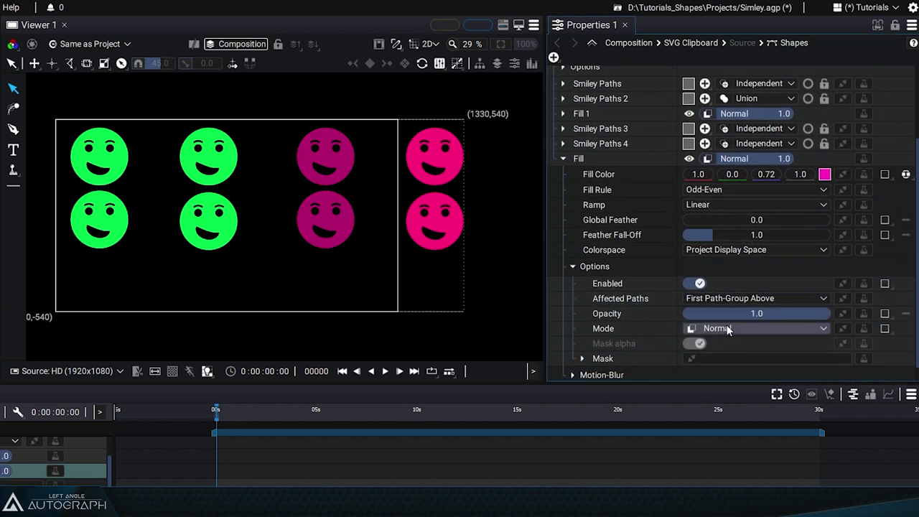
{"action": "left_click", "coordinate": [824, 174]}
{"action": "left_click_drag", "start_coordinate": [732, 249], "coordinate": [646, 335]}
{"action": "left_click", "coordinate": [719, 294]}
{"action": "left_click_drag", "start_coordinate": [718, 293], "coordinate": [637, 328]}
{"action": "left_click", "coordinate": [597, 153]}
Set the blue fill's Affected Paths back to All Paths Above, then select the duplicate's smiley paths.
{"action": "scroll", "coordinate": [635, 176], "scroll_direction": "up", "scroll_amount": 4}
{"action": "left_click", "coordinate": [605, 208]}
{"action": "left_click", "coordinate": [603, 221], "text": "shift"}
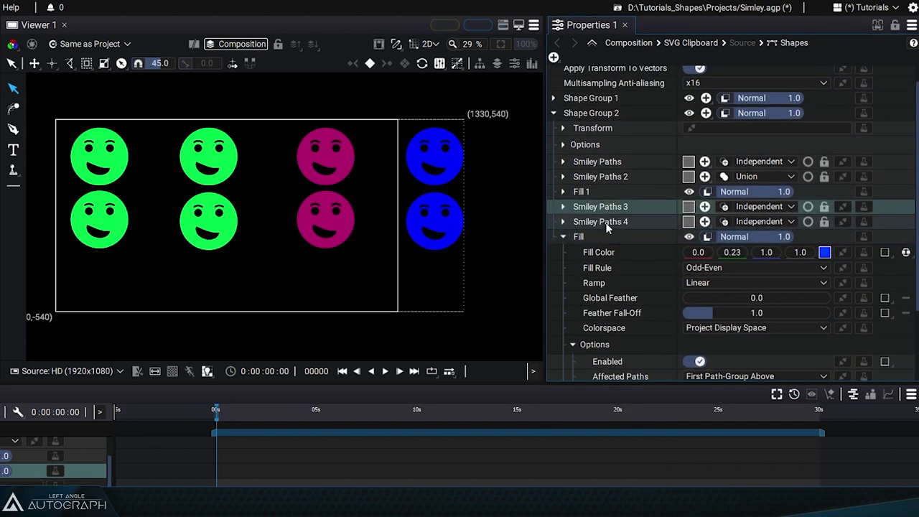
{"action": "left_click", "coordinate": [604, 237]}
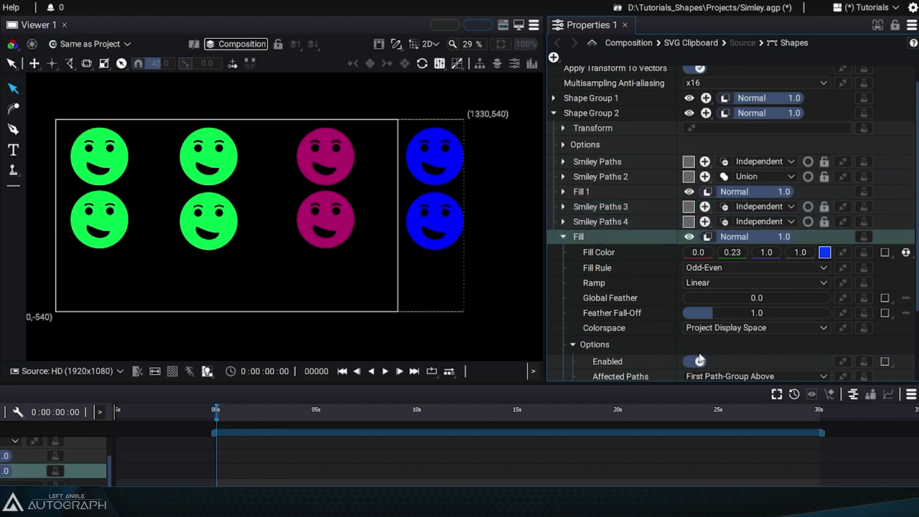
{"action": "scroll", "coordinate": [631, 259], "scroll_direction": "down", "scroll_amount": 4}
{"action": "left_click", "coordinate": [732, 300]}
{"action": "left_click", "coordinate": [732, 313]}
{"action": "scroll", "coordinate": [624, 265], "scroll_direction": "up", "scroll_amount": 4}
{"action": "left_click", "coordinate": [602, 238]}
{"action": "left_click", "coordinate": [603, 226], "text": "shift"}
{"action": "left_click", "coordinate": [619, 185], "text": "shift"}
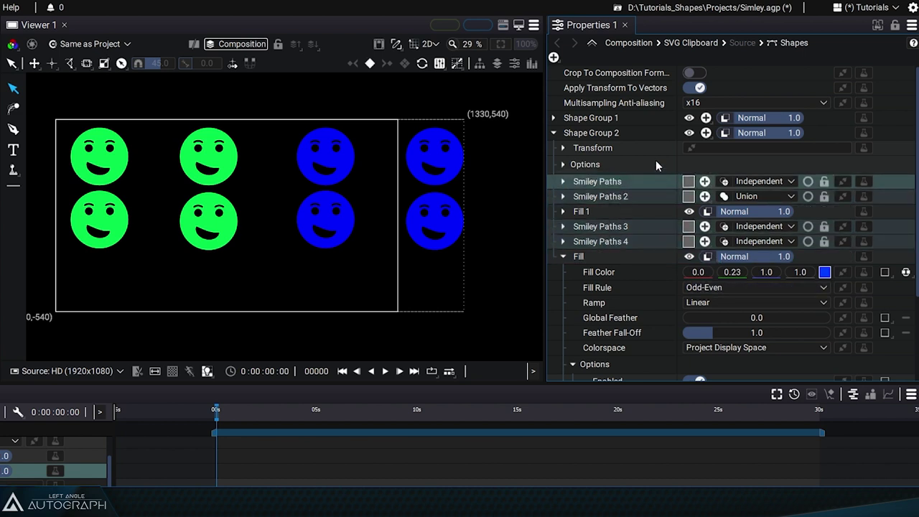
{"action": "left_click", "coordinate": [595, 134]}
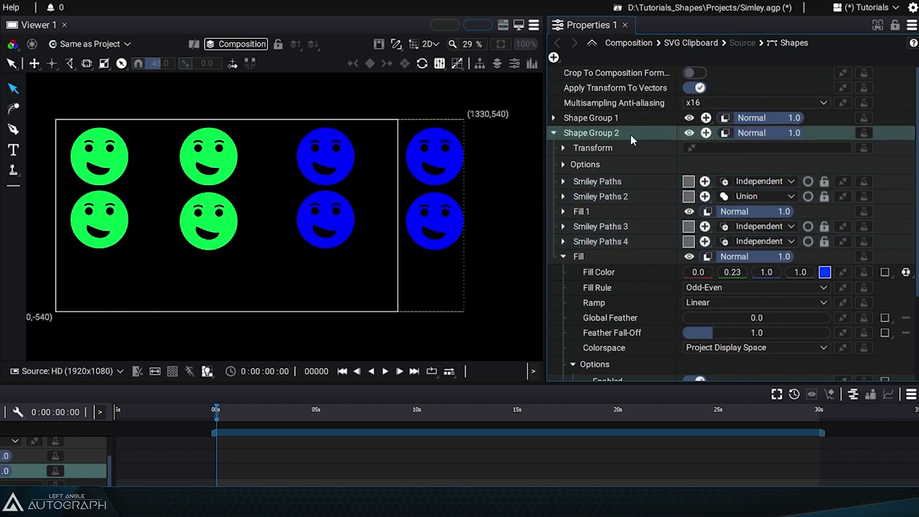
{"action": "left_click", "coordinate": [553, 132]}
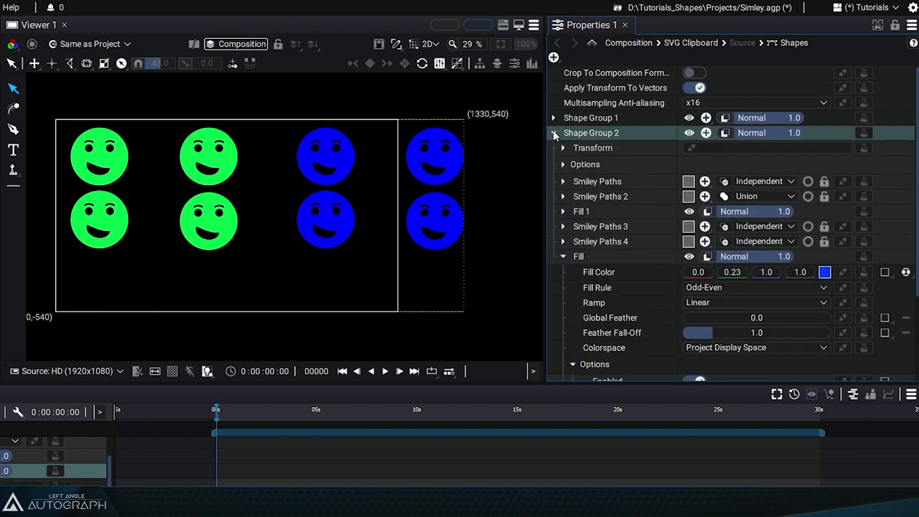